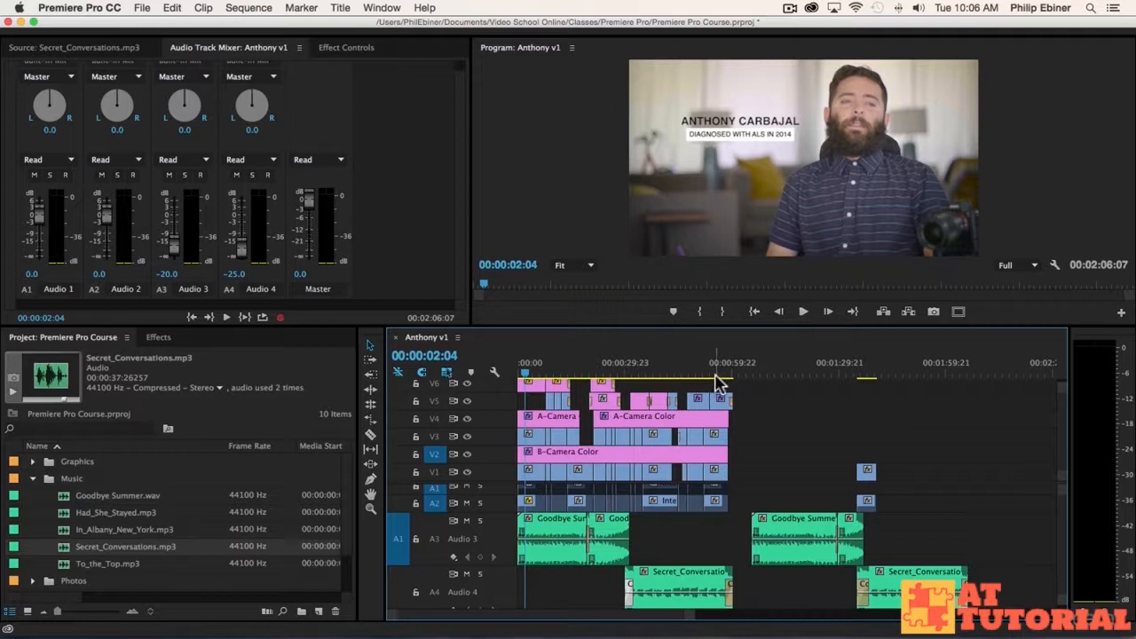
- Mark the sequence's export range with an In point at 00:00:00:00 and an Out point at 00:01:00:18
{"action": "left_click", "coordinate": [520, 377]}
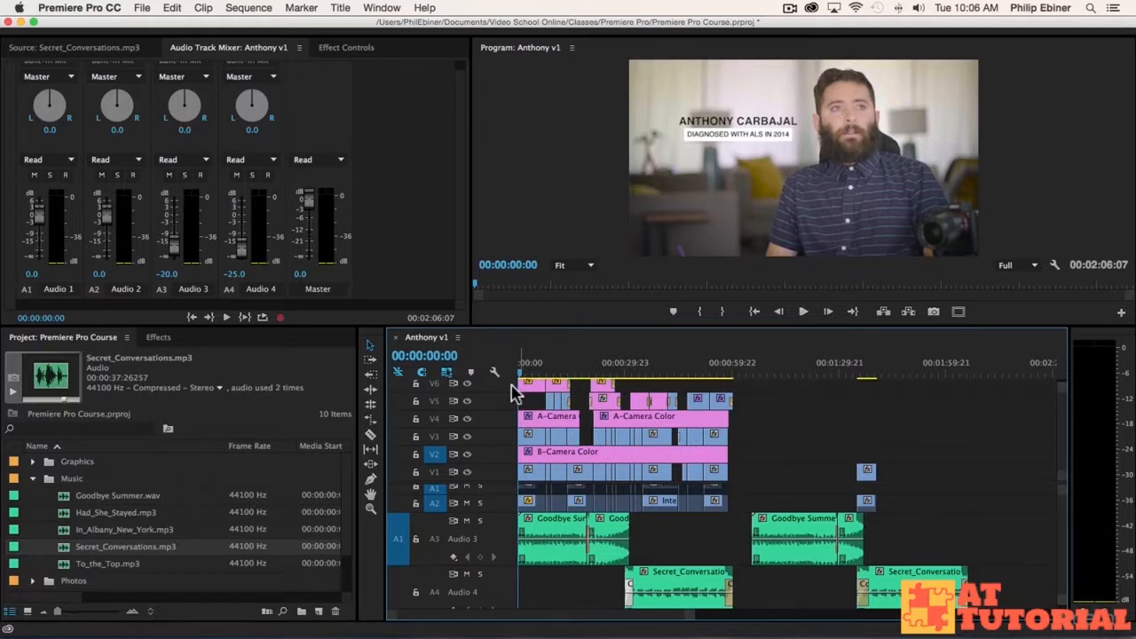
{"action": "key", "text": "i"}
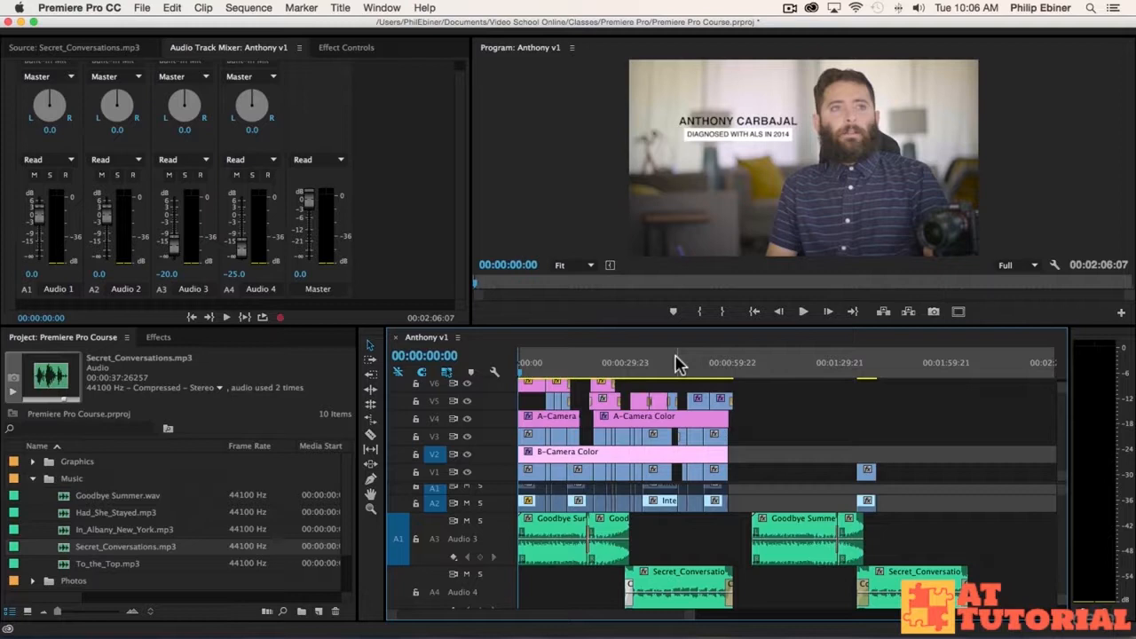
{"action": "left_click", "coordinate": [733, 371]}
{"action": "left_click_drag", "start_coordinate": [732, 371], "coordinate": [736, 373]}
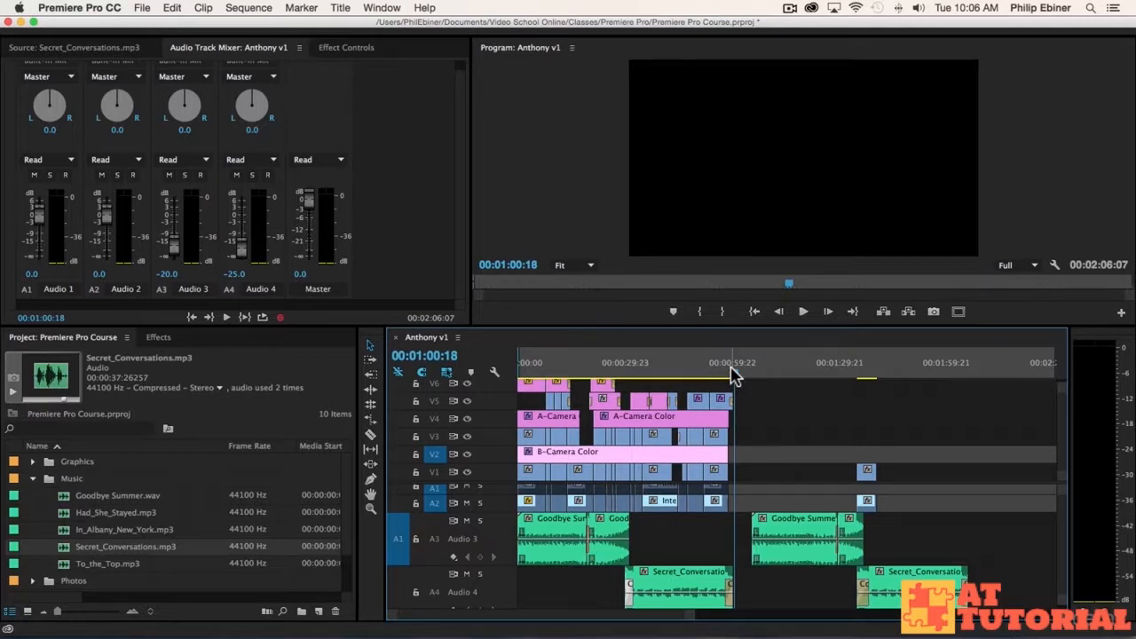
{"action": "key", "text": "o"}
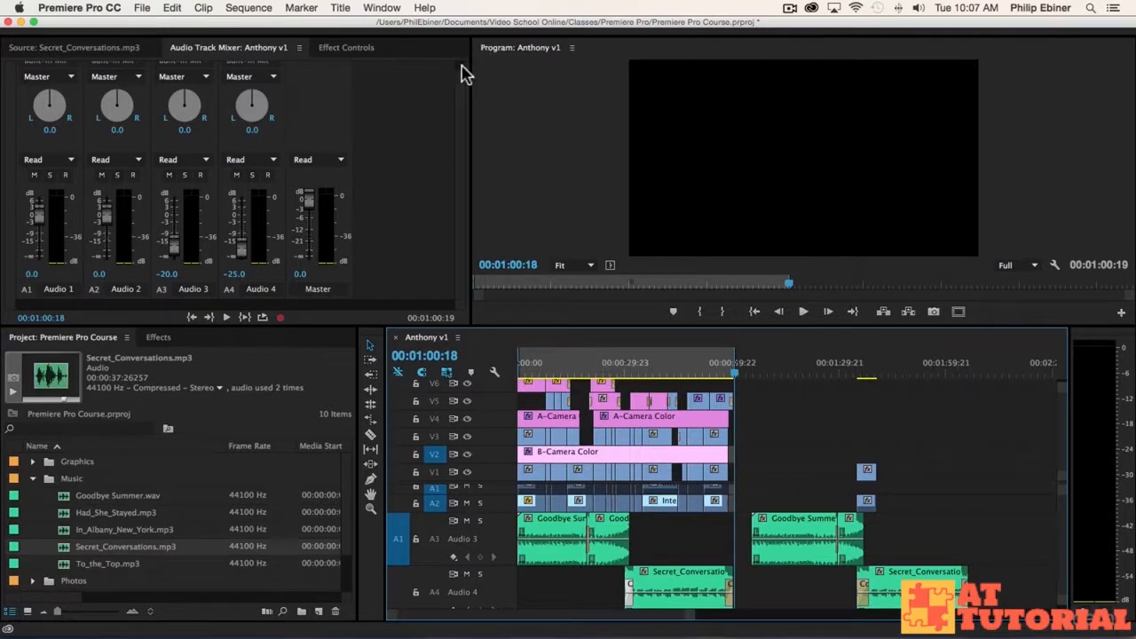
- Open the media export settings for the sequence and choose the H.264 format with the YouTube 1080p HD preset
{"action": "left_click", "coordinate": [142, 8]}
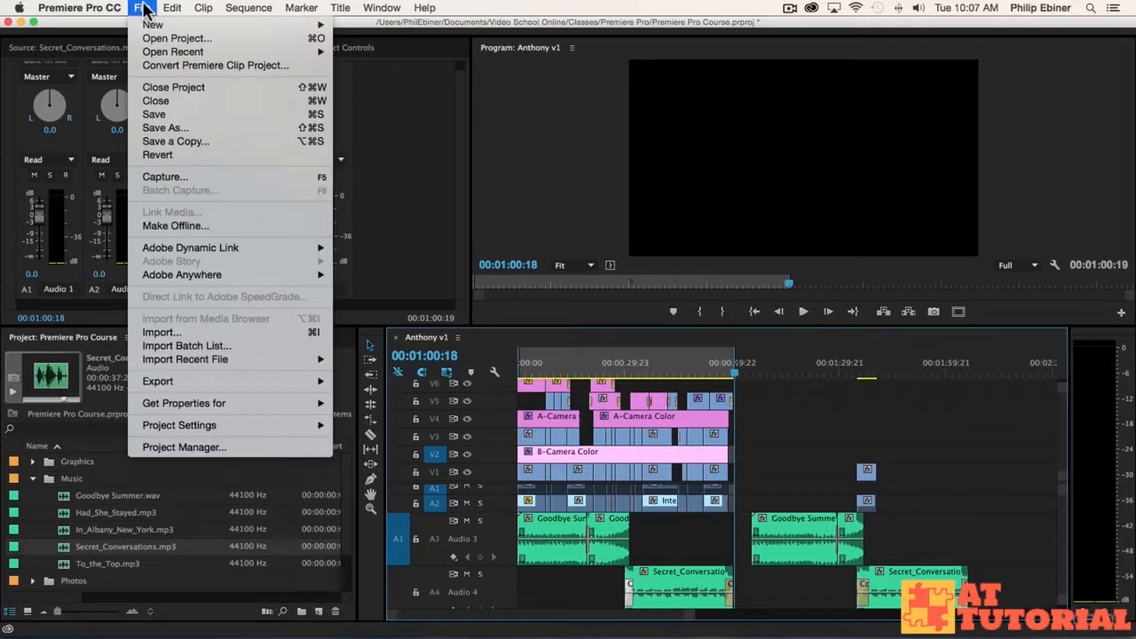
{"action": "mouse_move", "coordinate": [293, 381]}
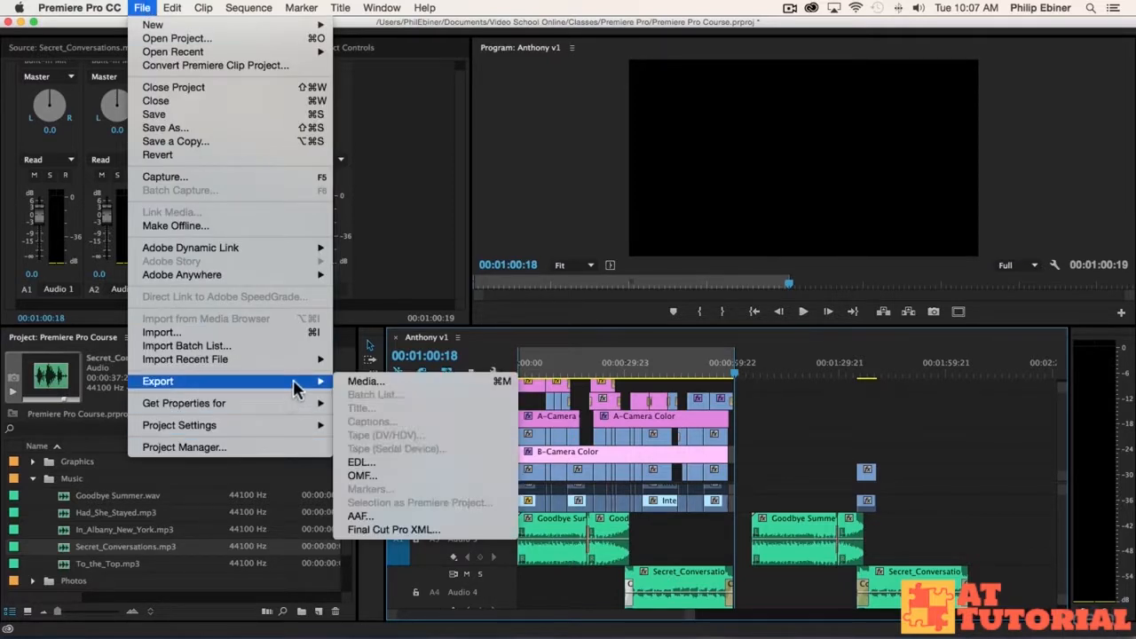
{"action": "left_click", "coordinate": [397, 381]}
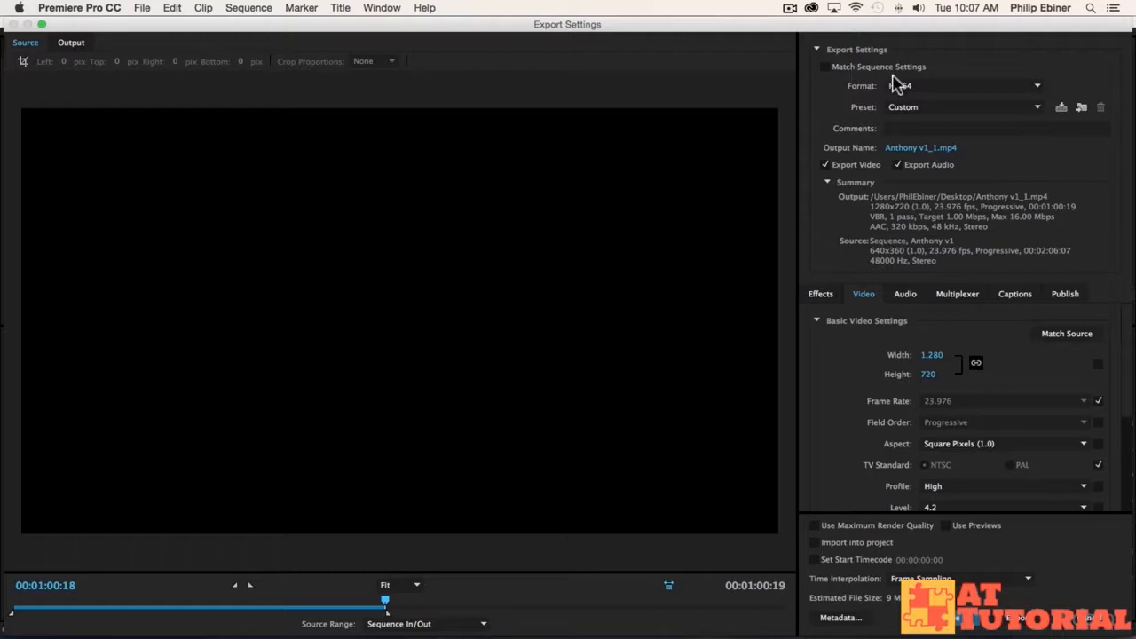
{"action": "left_click", "coordinate": [998, 87]}
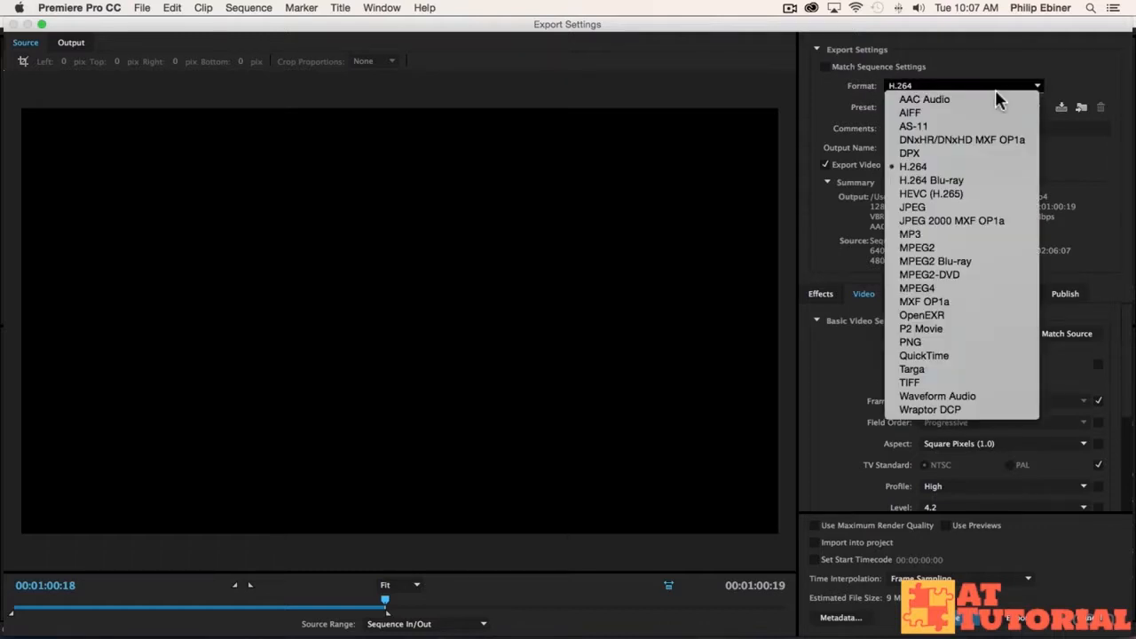
{"action": "left_click", "coordinate": [933, 167]}
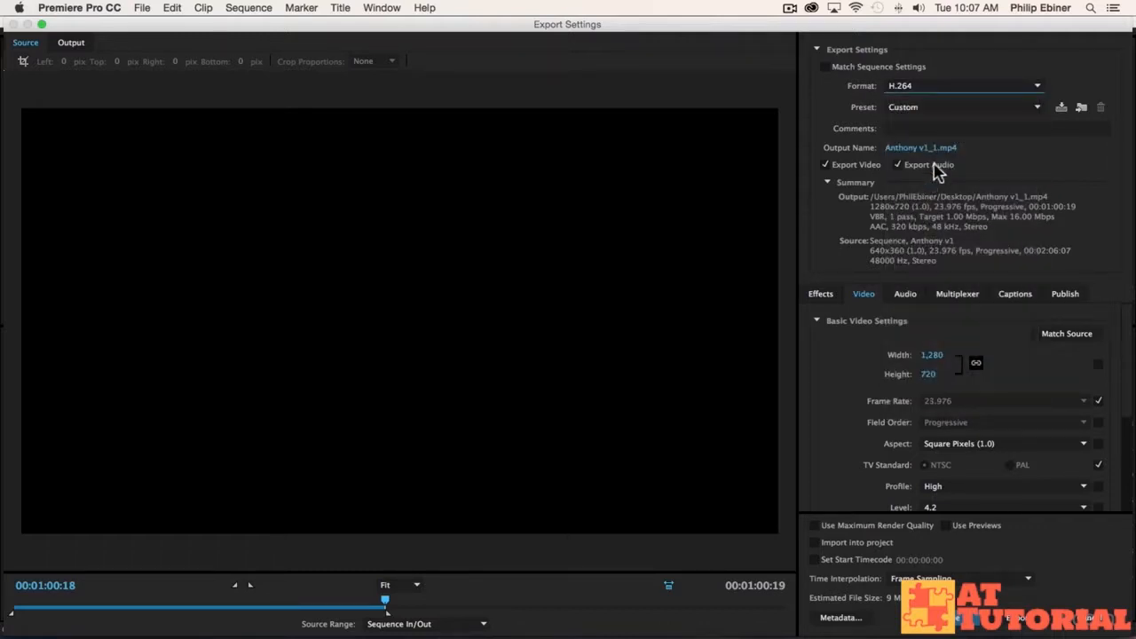
{"action": "left_click", "coordinate": [909, 108]}
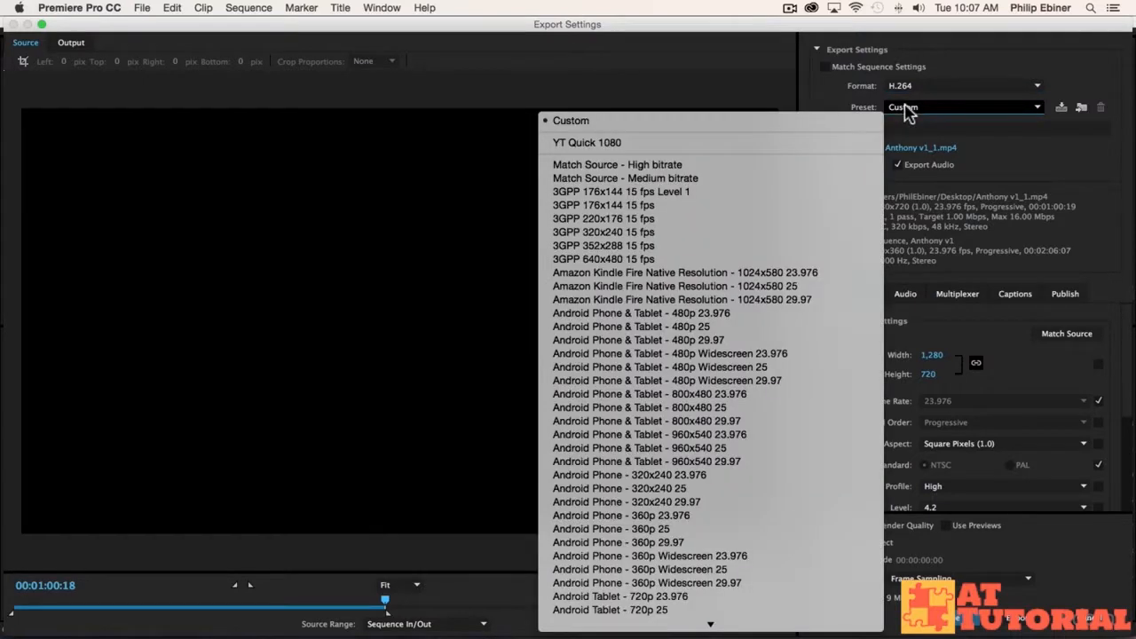
{"action": "scroll", "coordinate": [736, 186], "scroll_direction": "down", "scroll_amount": 10}
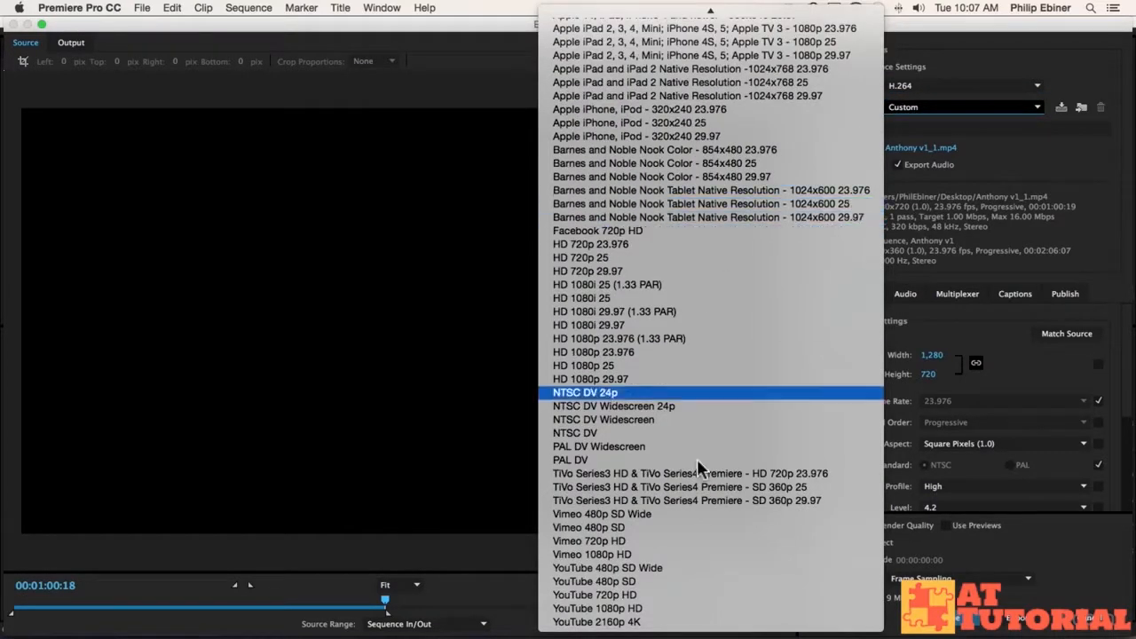
{"action": "left_click", "coordinate": [620, 611]}
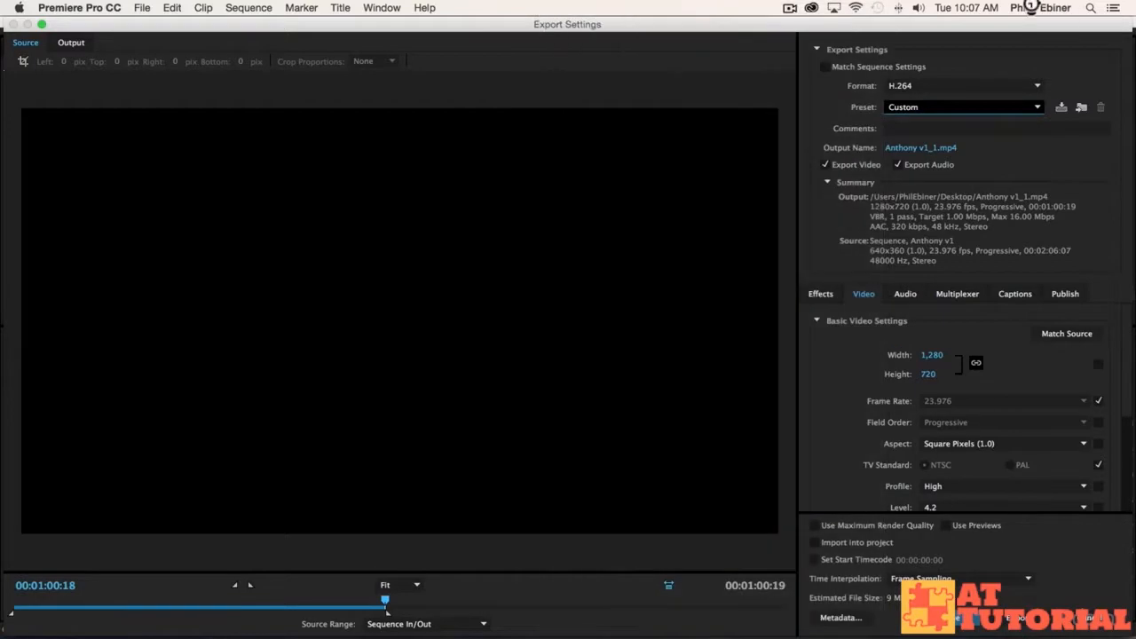
- Look through the available H.264 export presets for devices, HD formats, Vimeo and YouTube without changing the selection
{"action": "left_click", "coordinate": [910, 109]}
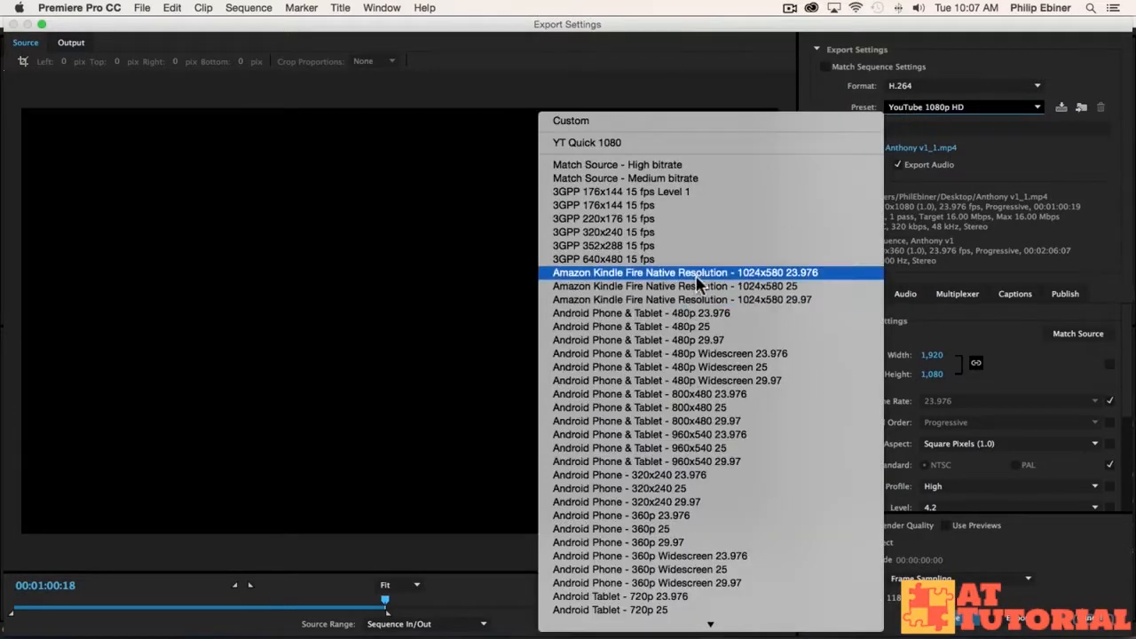
{"action": "scroll", "coordinate": [707, 266], "scroll_direction": "down", "scroll_amount": 5}
{"action": "scroll", "coordinate": [706, 266], "scroll_direction": "down", "scroll_amount": 2}
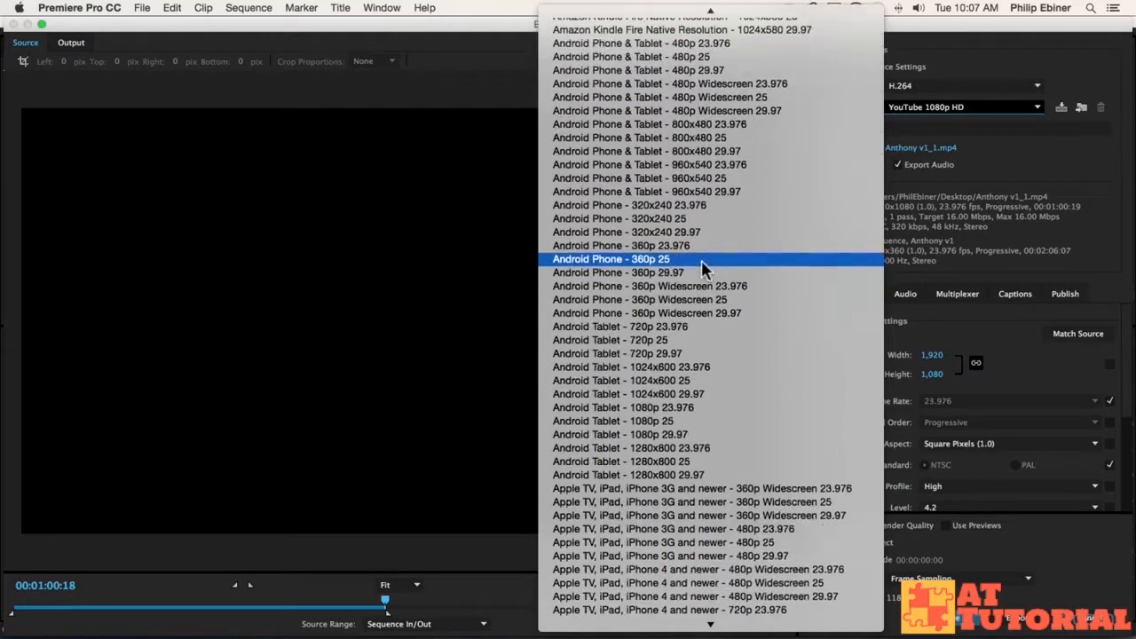
{"action": "scroll", "coordinate": [695, 324], "scroll_direction": "down", "scroll_amount": 10}
{"action": "scroll", "coordinate": [697, 329], "scroll_direction": "down", "scroll_amount": 3}
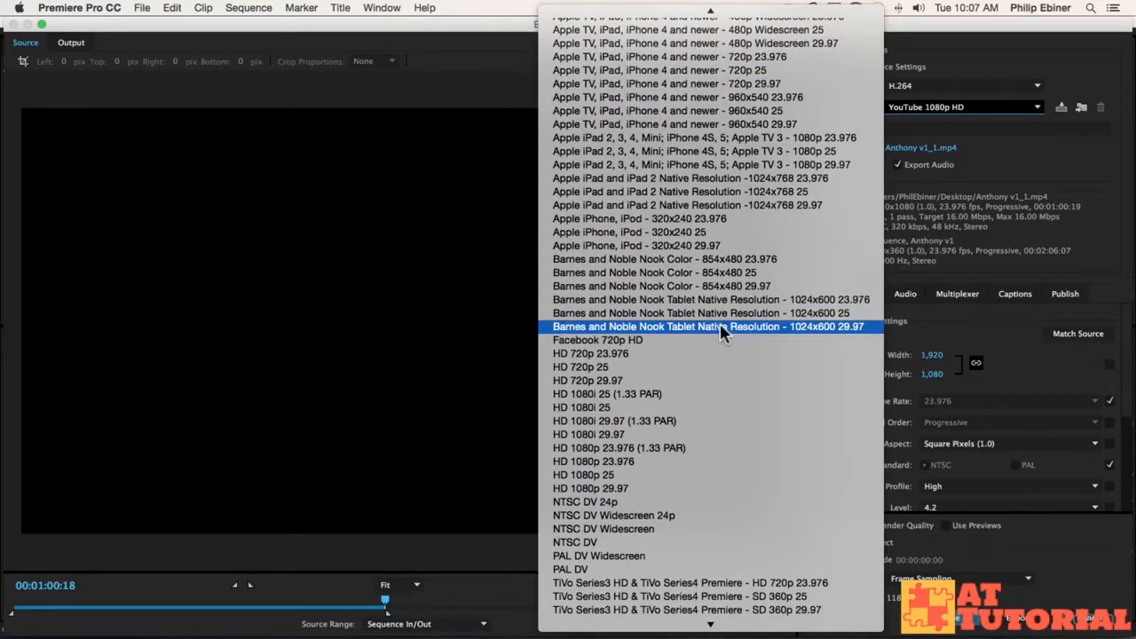
{"action": "scroll", "coordinate": [714, 330], "scroll_direction": "down", "scroll_amount": 3}
{"action": "scroll", "coordinate": [693, 328], "scroll_direction": "up", "scroll_amount": 20}
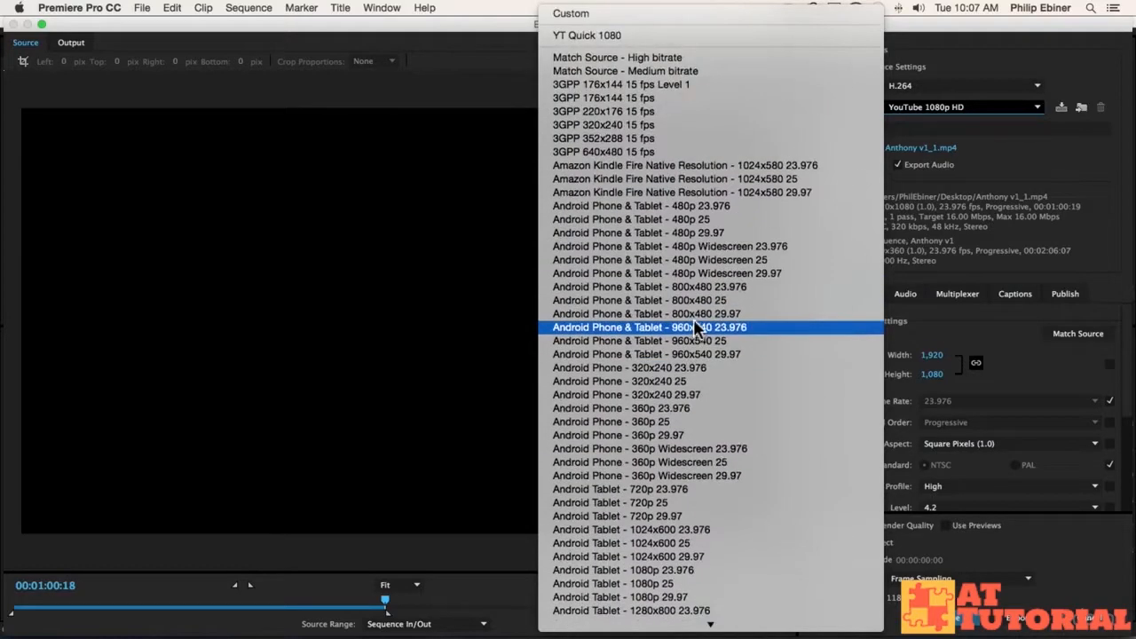
{"action": "scroll", "coordinate": [765, 406], "scroll_direction": "down", "scroll_amount": 20}
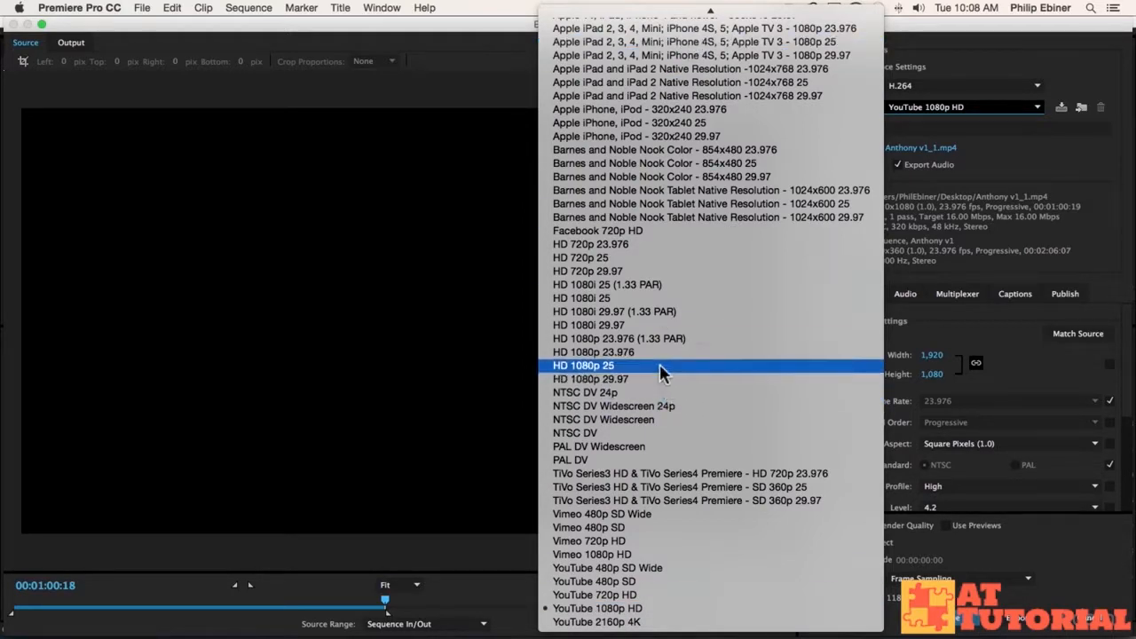
{"action": "left_click", "coordinate": [1046, 166]}
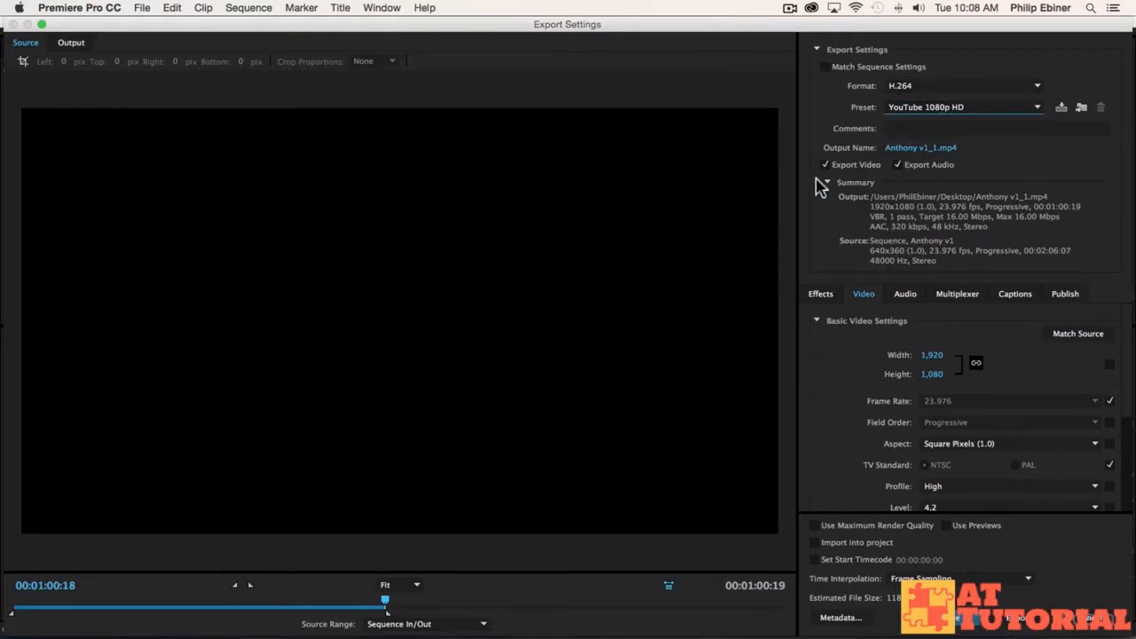
- Name the export's output file Anthony Doc and save it to the Desktop as an MP4 video
{"action": "left_click", "coordinate": [905, 151]}
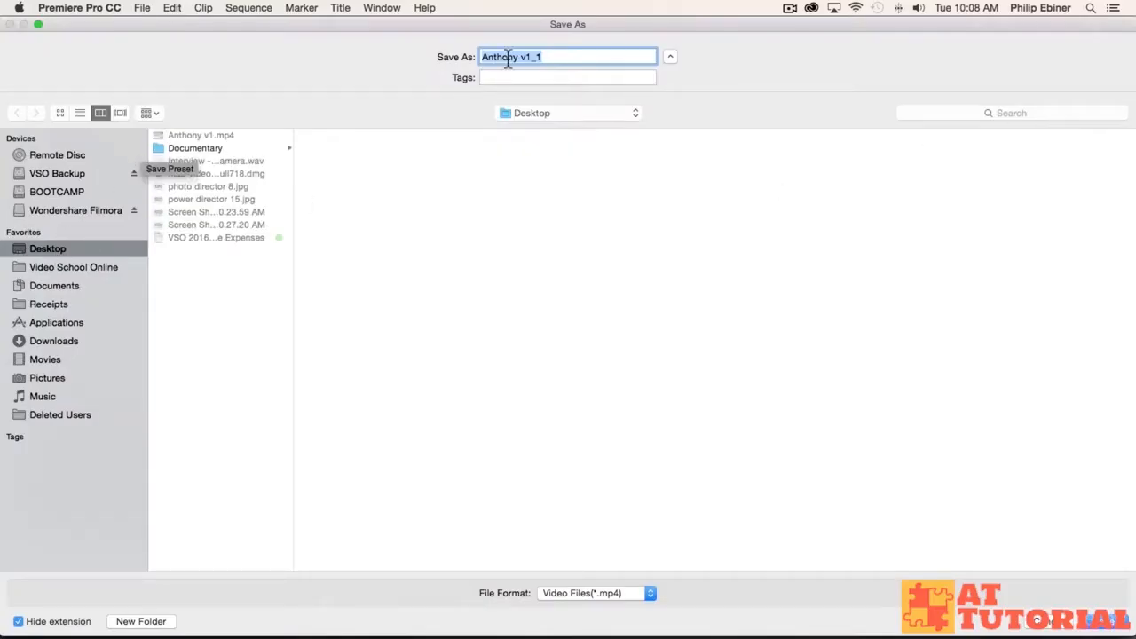
{"action": "type", "text": "Anthony"}
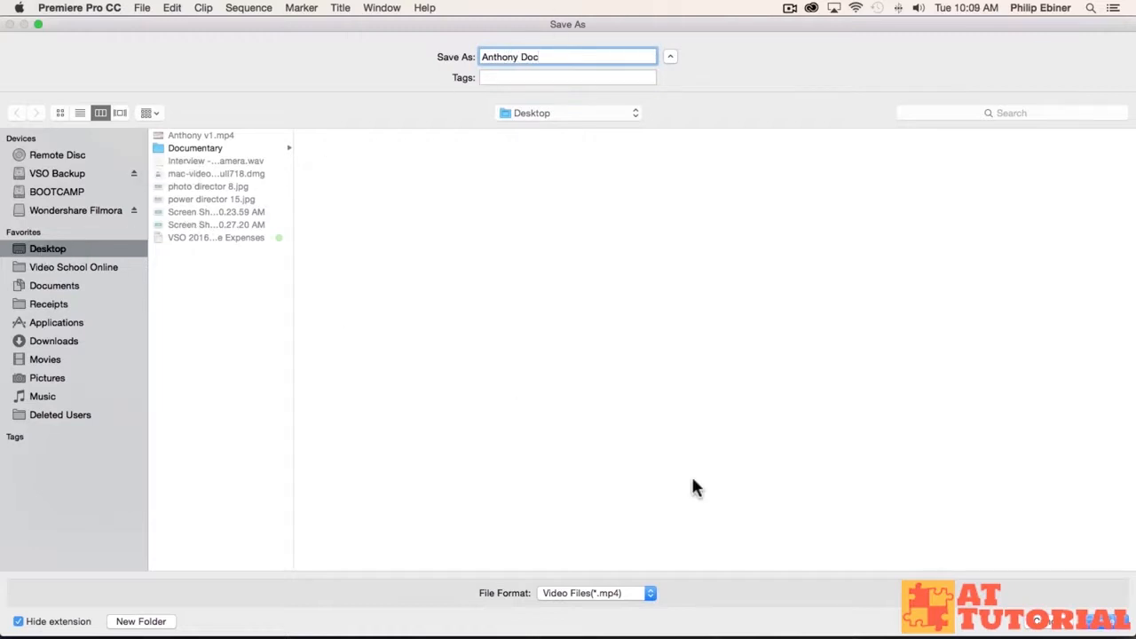
{"action": "left_click", "coordinate": [1101, 625]}
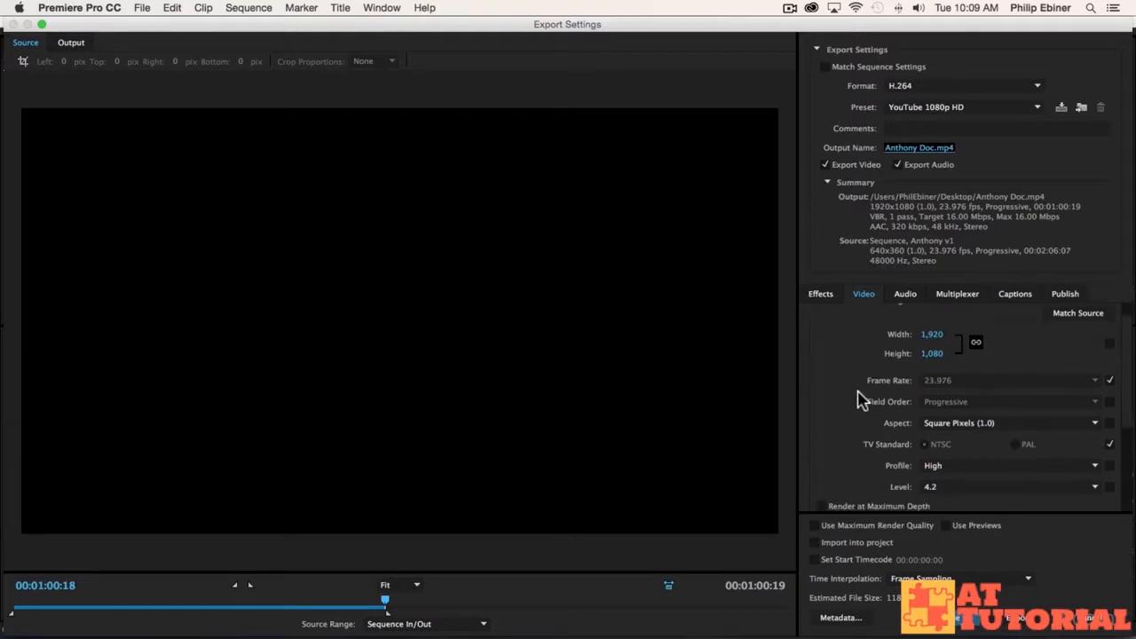
- Review the basic video export settings, including frame size, frame rate, field order, aspect, profile and level
{"action": "scroll", "coordinate": [866, 398], "scroll_direction": "down", "scroll_amount": 2}
{"action": "scroll", "coordinate": [862, 399], "scroll_direction": "up", "scroll_amount": 2}
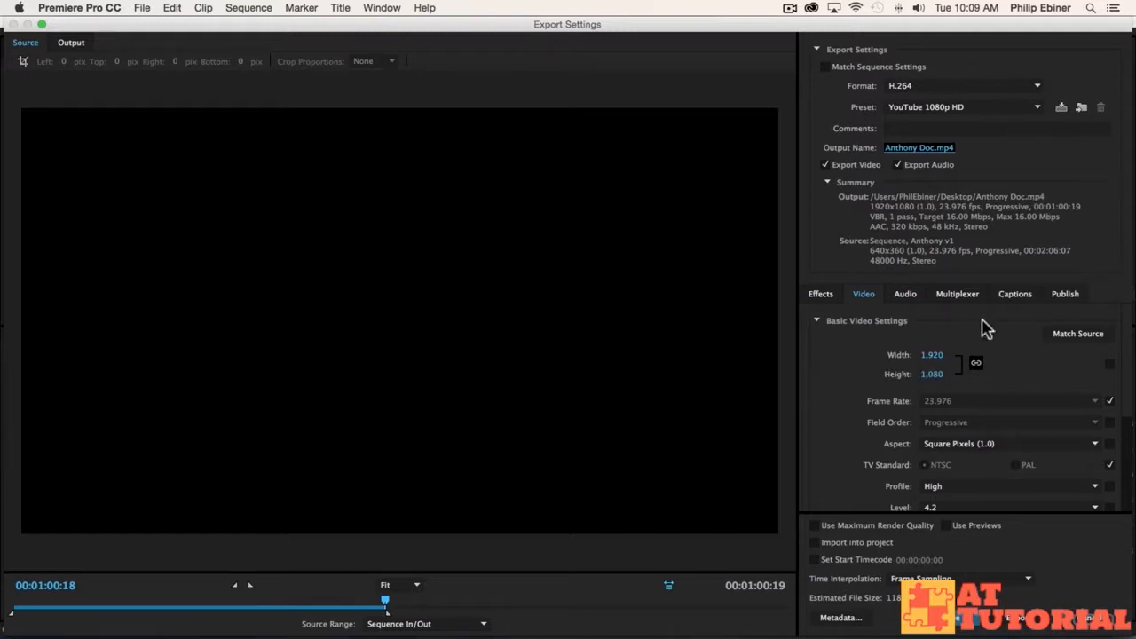
{"action": "scroll", "coordinate": [1045, 354], "scroll_direction": "down", "scroll_amount": 2}
{"action": "scroll", "coordinate": [1044, 355], "scroll_direction": "down", "scroll_amount": 2}
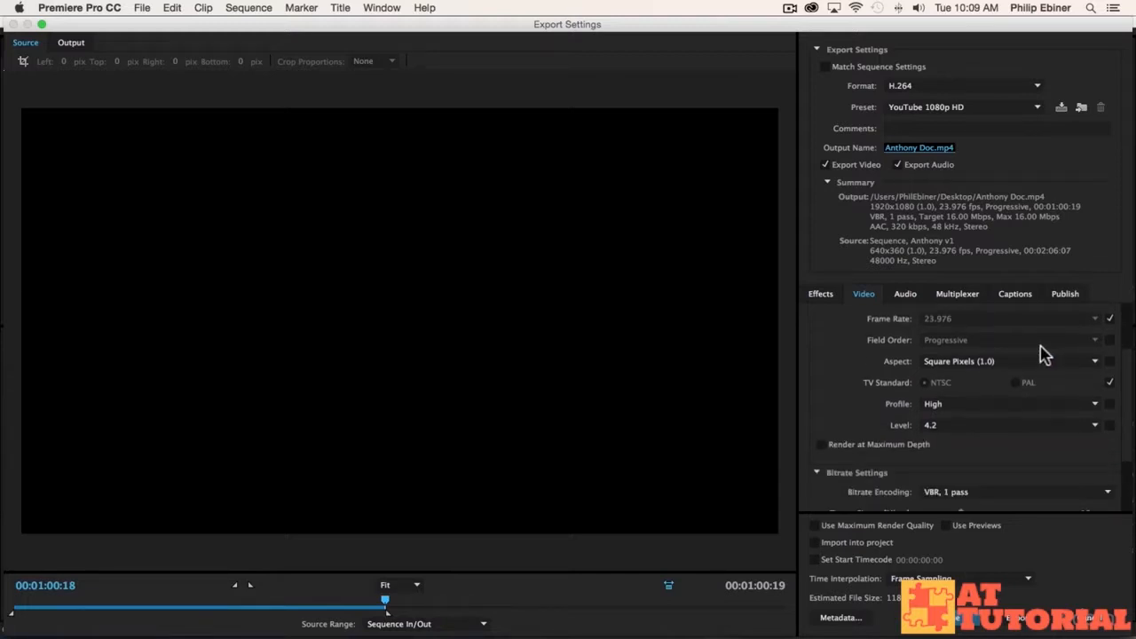
{"action": "scroll", "coordinate": [1044, 353], "scroll_direction": "up", "scroll_amount": 3}
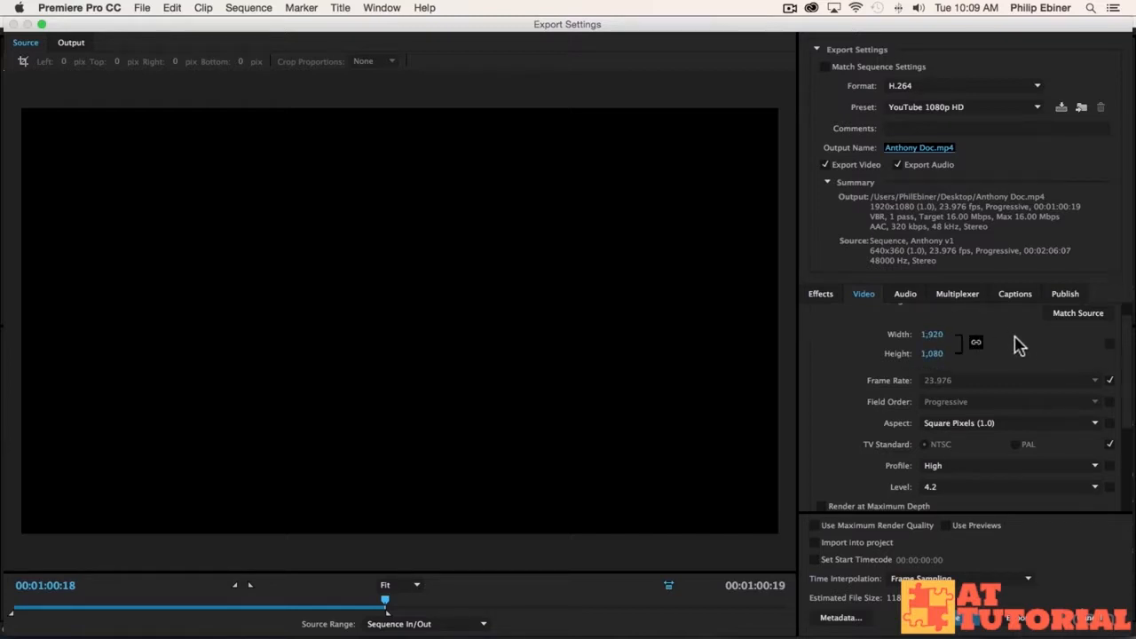
{"action": "scroll", "coordinate": [1016, 346], "scroll_direction": "down", "scroll_amount": 2}
{"action": "scroll", "coordinate": [1020, 350], "scroll_direction": "up", "scroll_amount": 2}
- Set the export's bitrate encoding to VBR, 2 pass
{"action": "scroll", "coordinate": [1012, 355], "scroll_direction": "down", "scroll_amount": 3}
{"action": "scroll", "coordinate": [998, 391], "scroll_direction": "down", "scroll_amount": 1}
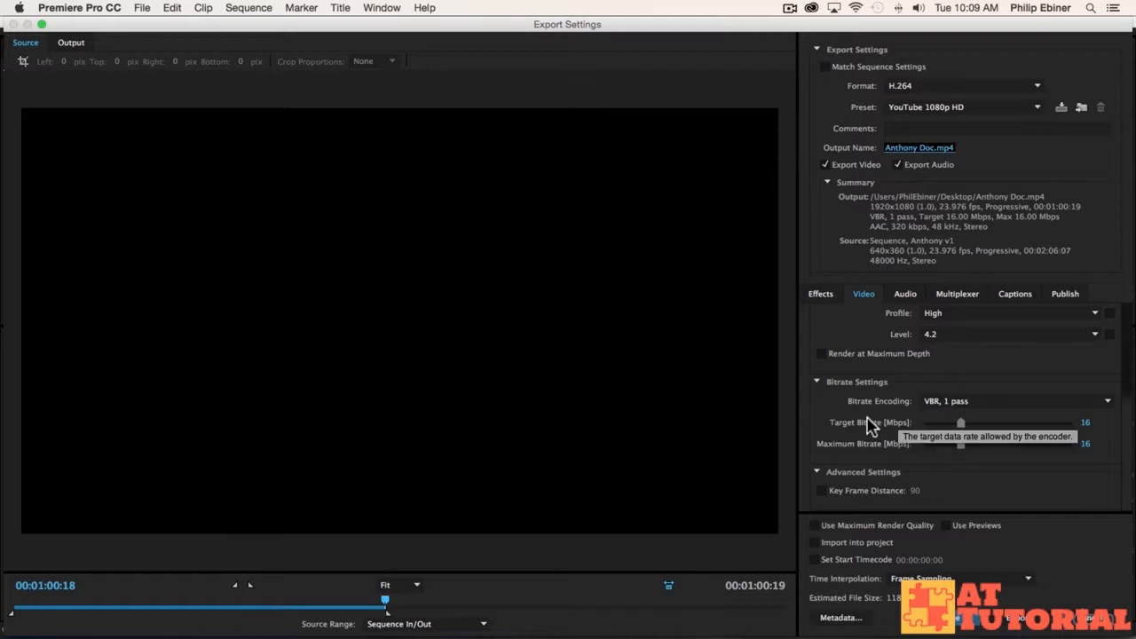
{"action": "left_click", "coordinate": [941, 402]}
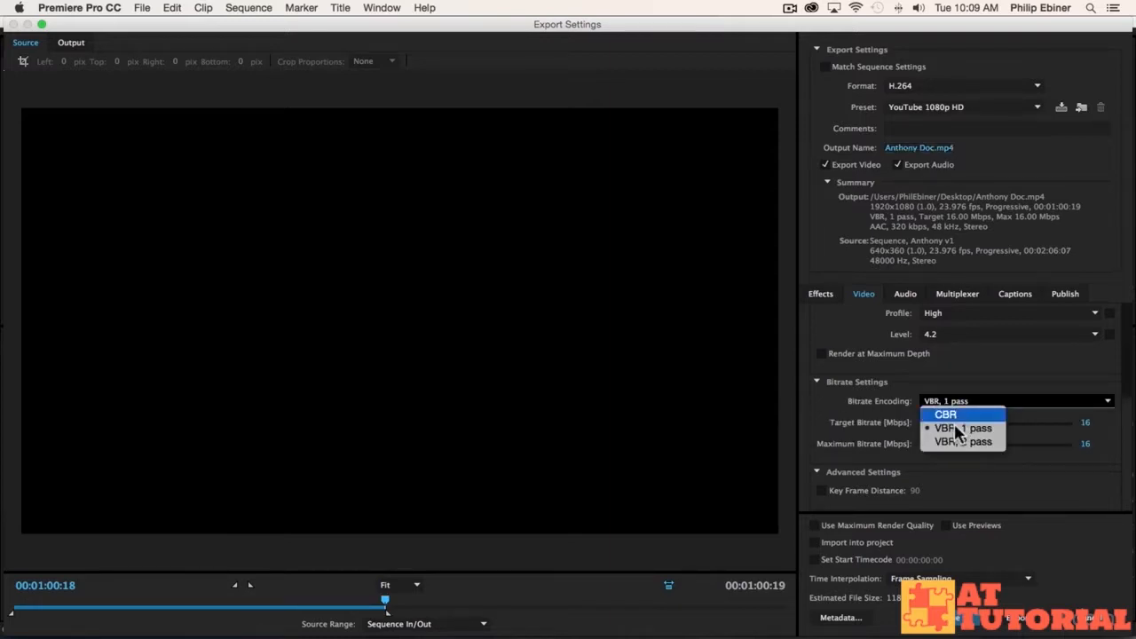
{"action": "left_click", "coordinate": [962, 441]}
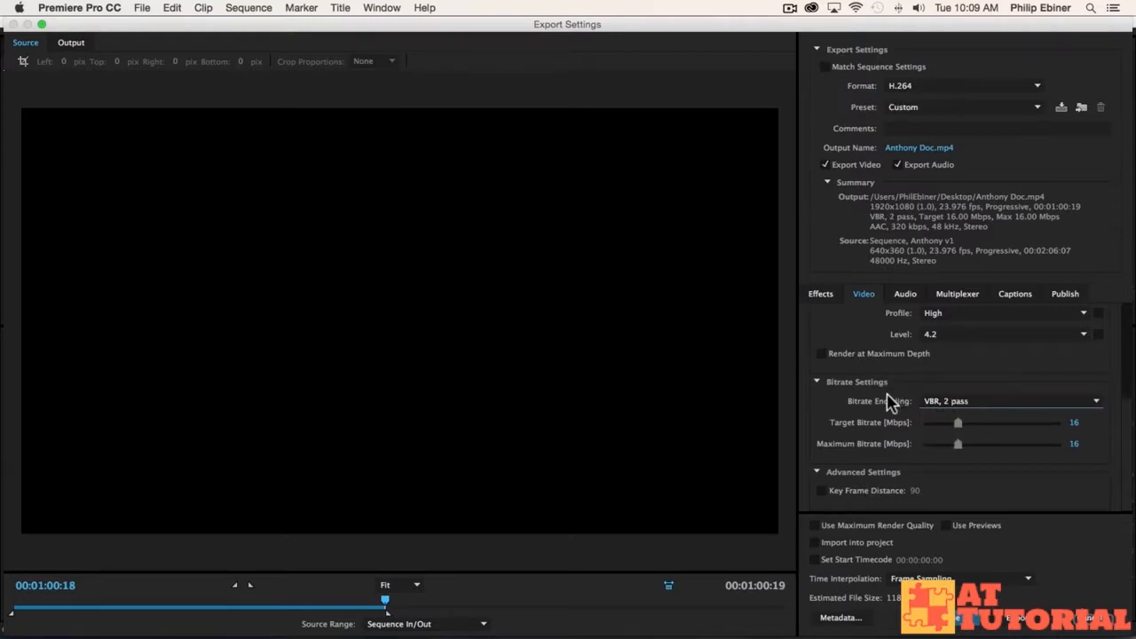
- Enable Use Maximum Render Quality and Render at Maximum Depth, and start the export
{"action": "left_click", "coordinate": [815, 525]}
{"action": "left_click", "coordinate": [823, 355]}
{"action": "scroll", "coordinate": [838, 426], "scroll_direction": "up", "scroll_amount": 3}
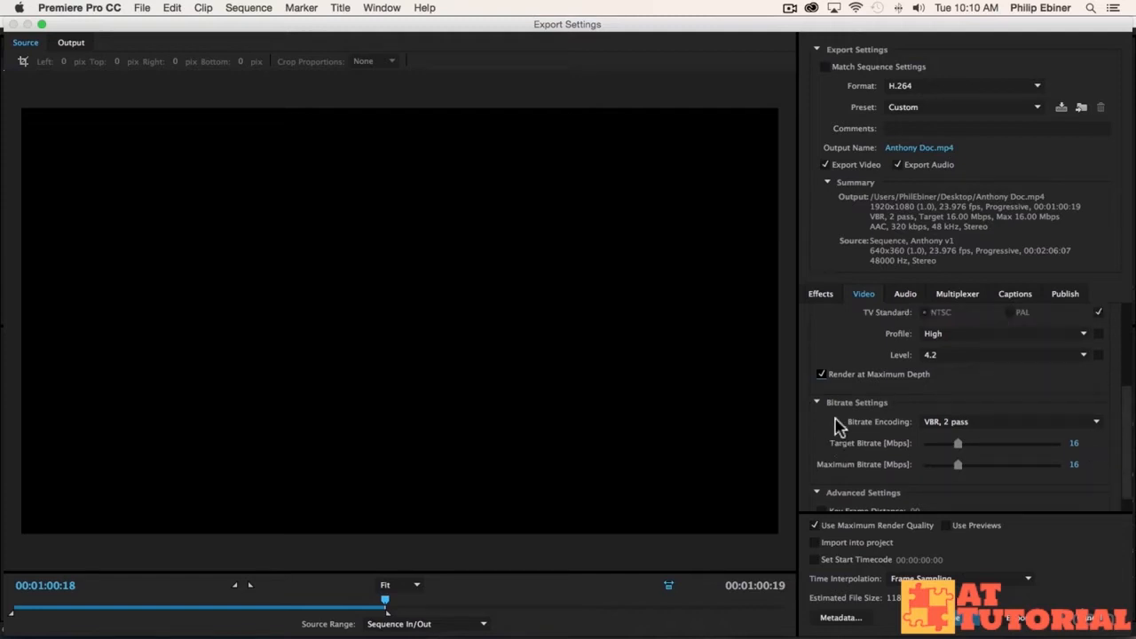
{"action": "scroll", "coordinate": [837, 426], "scroll_direction": "down", "scroll_amount": 3}
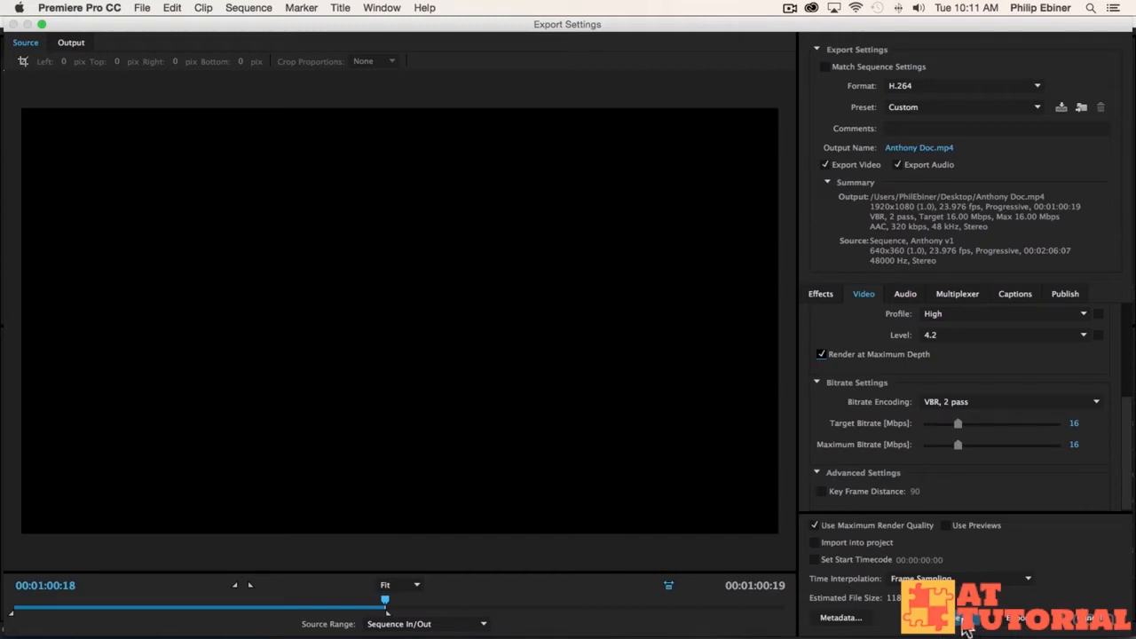
{"action": "left_click", "coordinate": [1032, 624]}
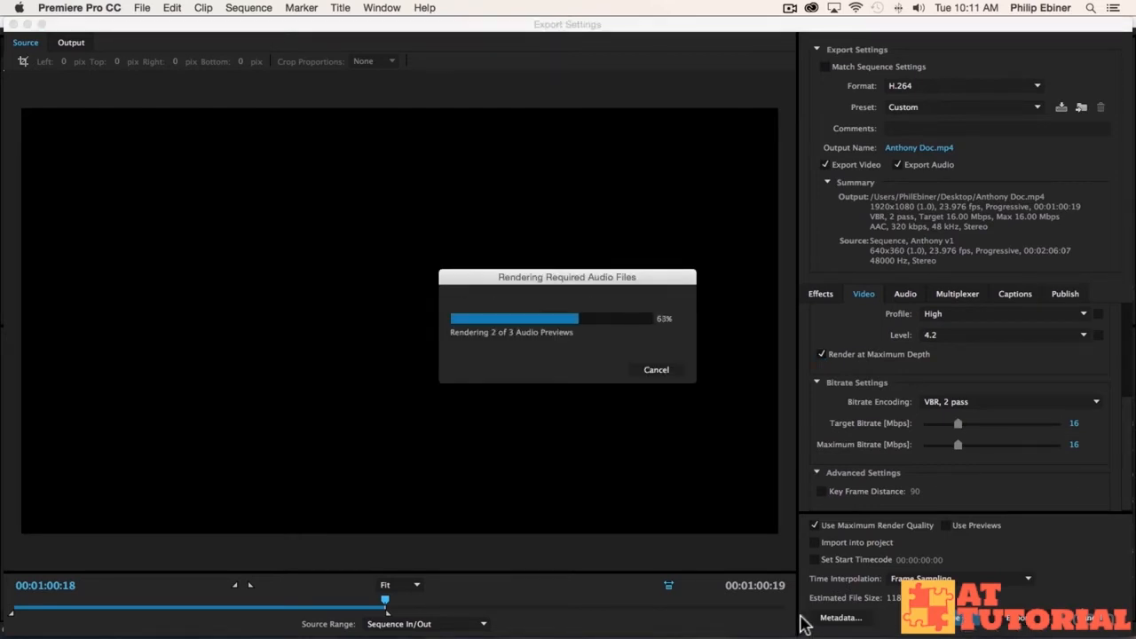